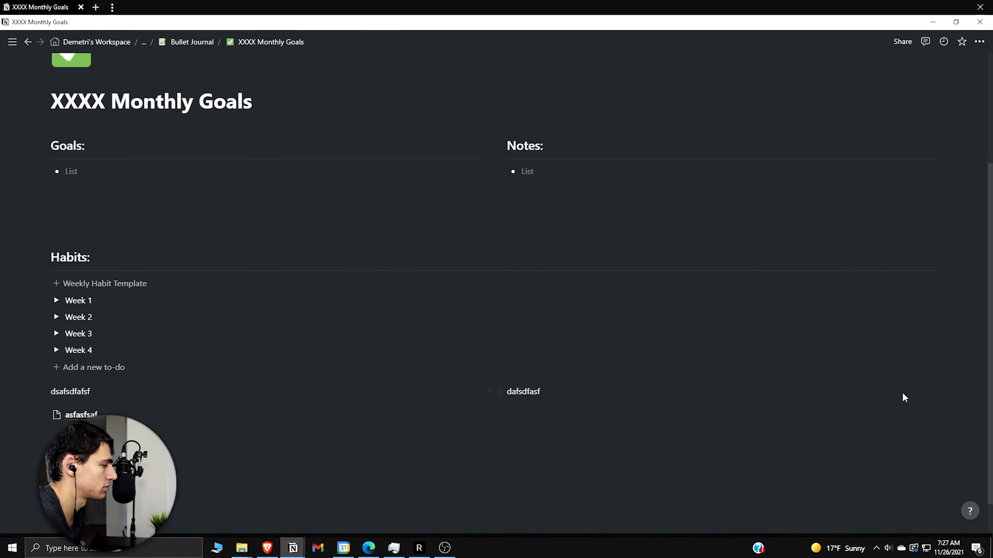
Step: Move the two placeholder text blocks into the asfasfsaf page, arrange them side by side there, and return to XXXX Monthly Goals
drag(44, 392, 67, 412)
click(82, 387)
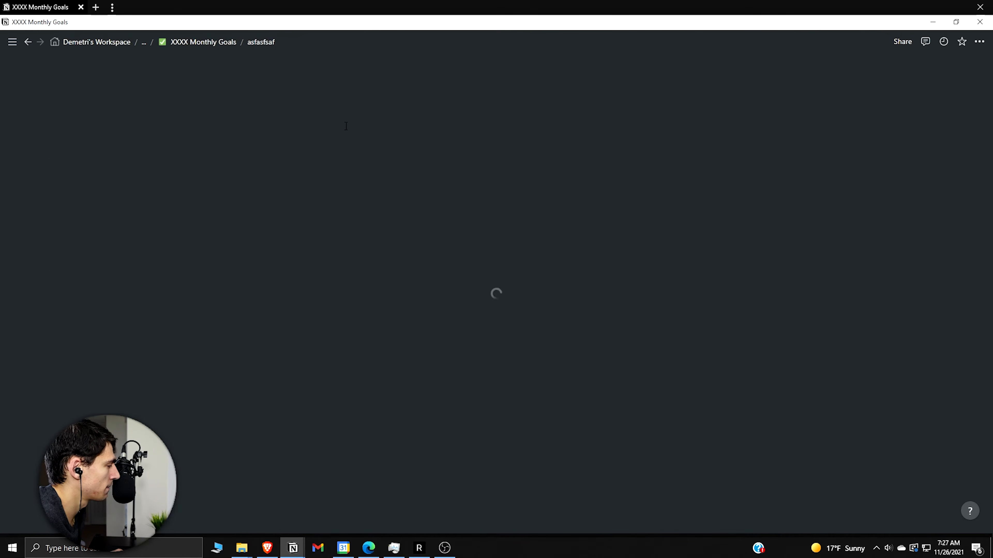
drag(306, 175, 303, 161)
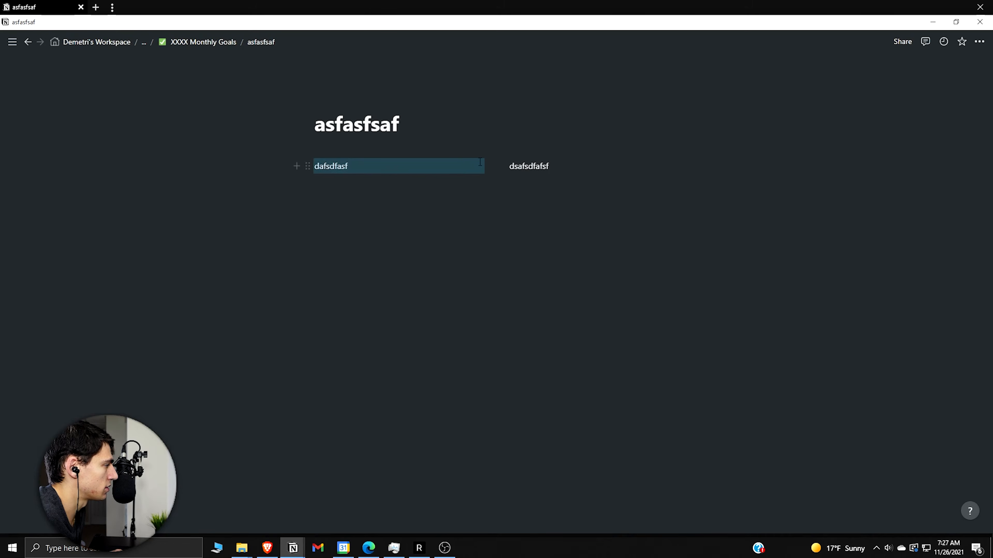
click(199, 42)
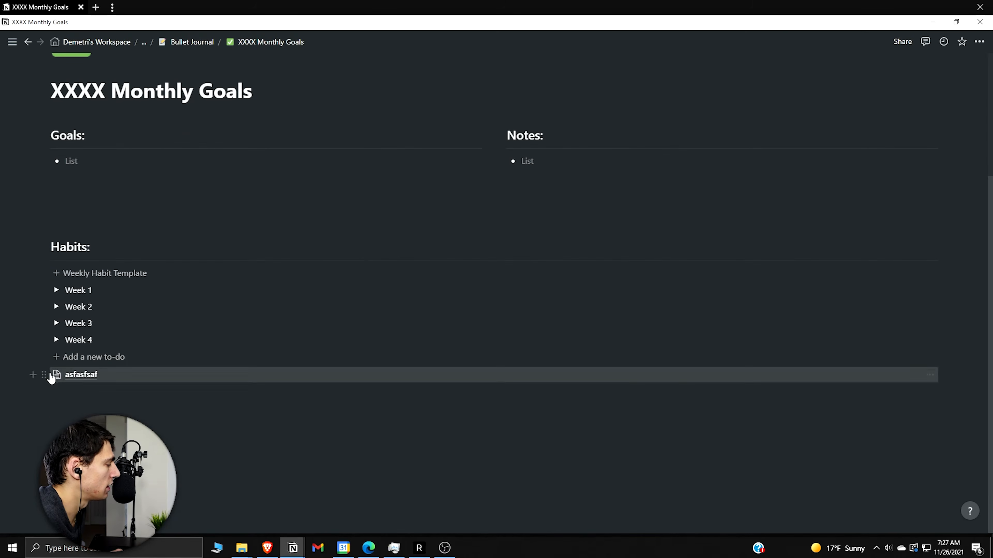
Step: Open the configuration of the "Add a new to-do" template button and place the asfasfsaf page inside its template
click(914, 357)
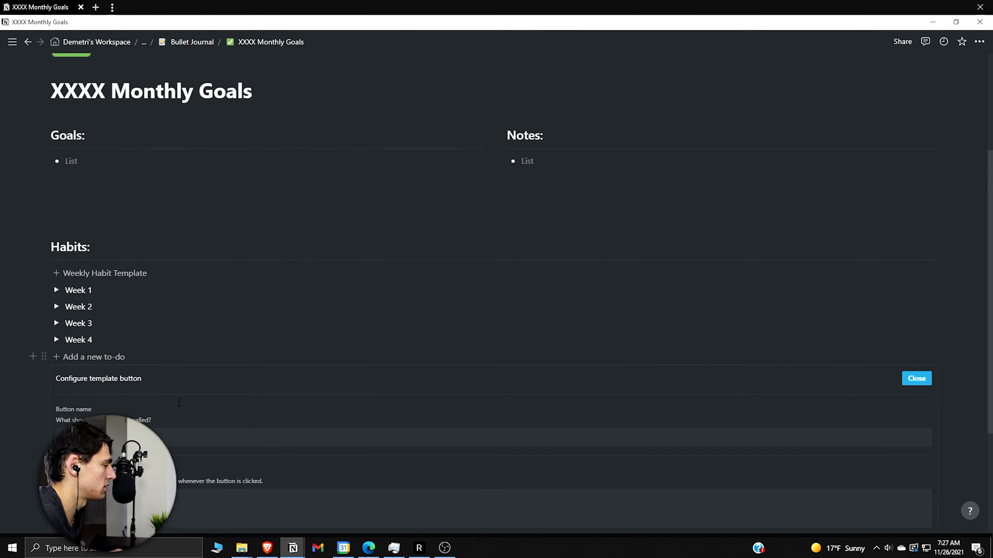
scroll(391, 372, down, 4)
drag(36, 374, 79, 362)
Step: Turn the asfasfsaf page inside the button template into a text block that keeps its two columns nested beneath it
right_click(95, 371)
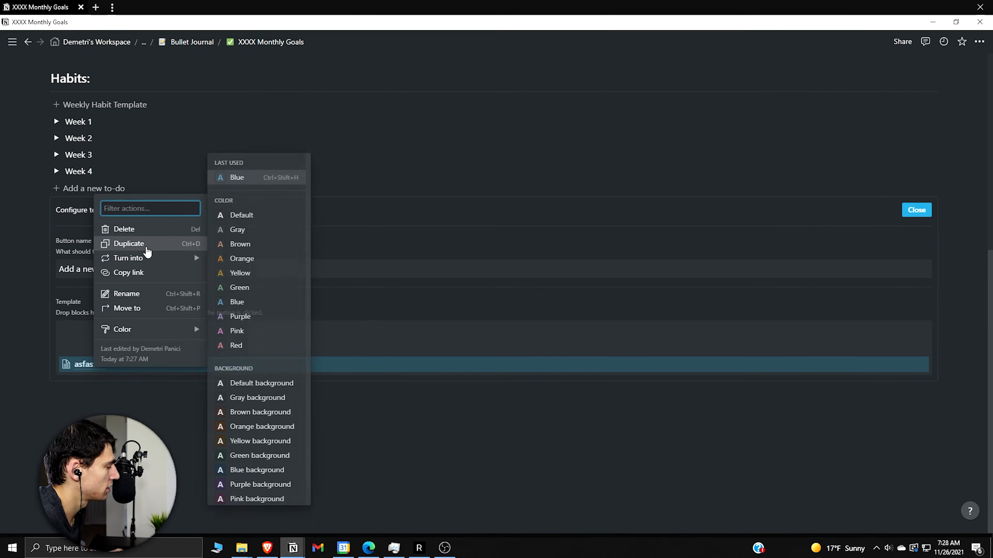
mouse_move(162, 258)
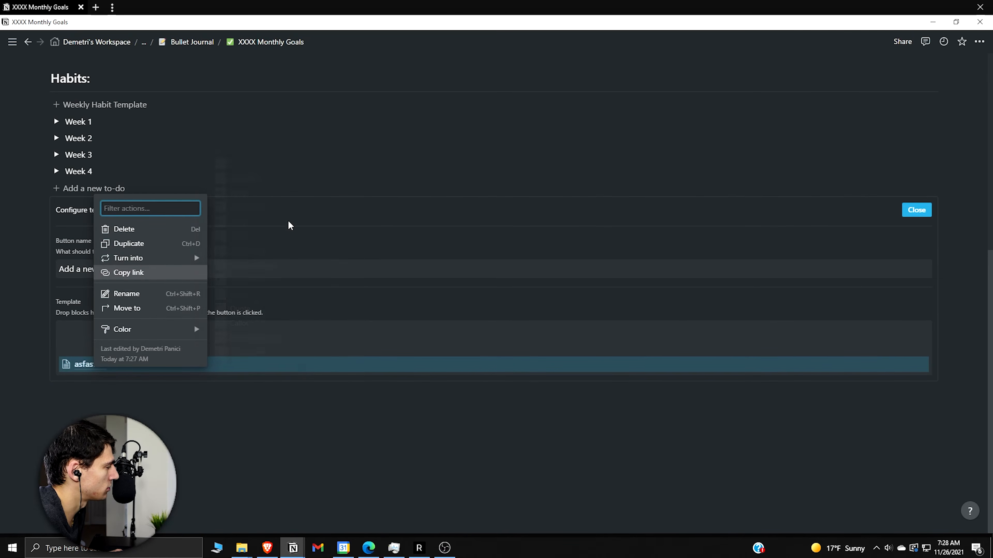
click(236, 163)
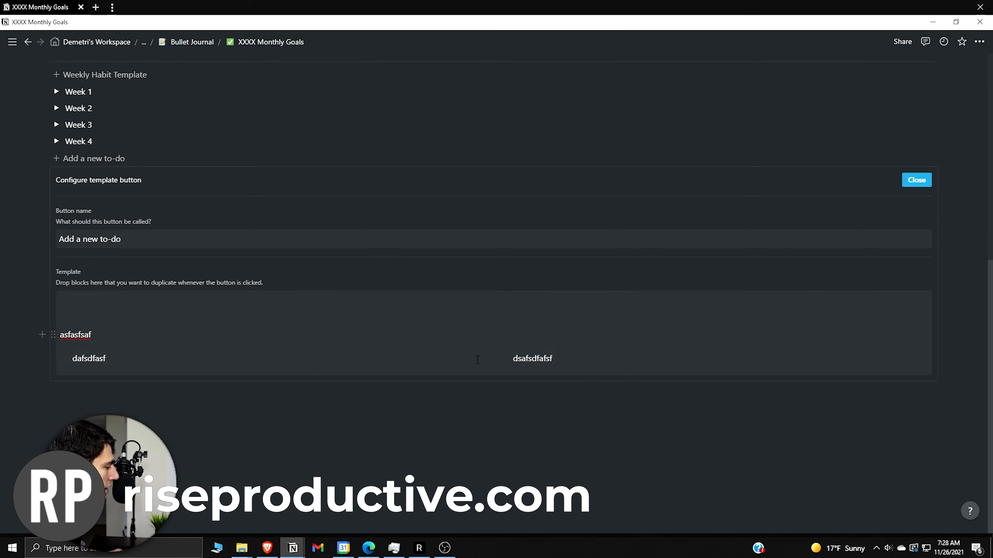
drag(501, 355, 442, 362)
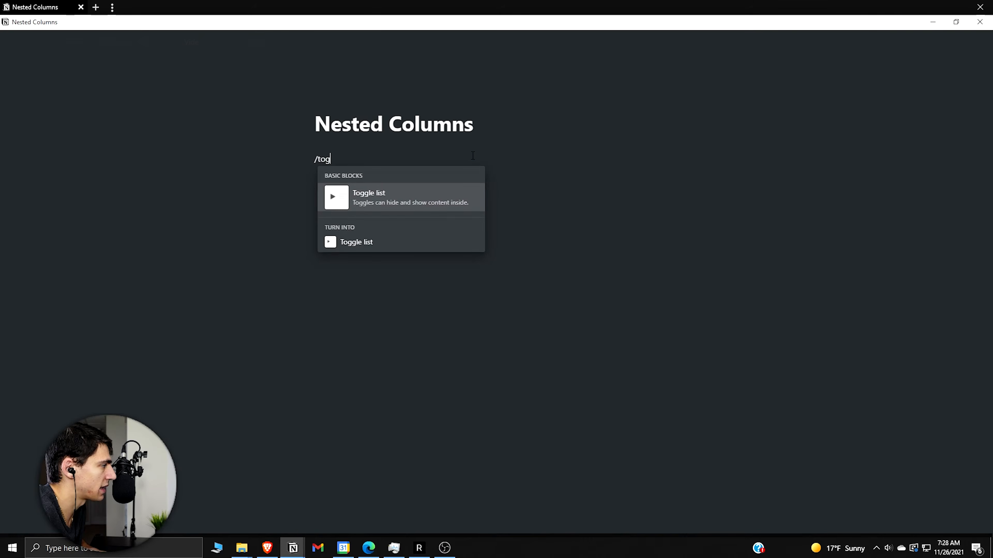
Step: Insert a toggle list titled "Example Nested Column" on the Nested Columns page and expand it
key(Return)
text(Example )
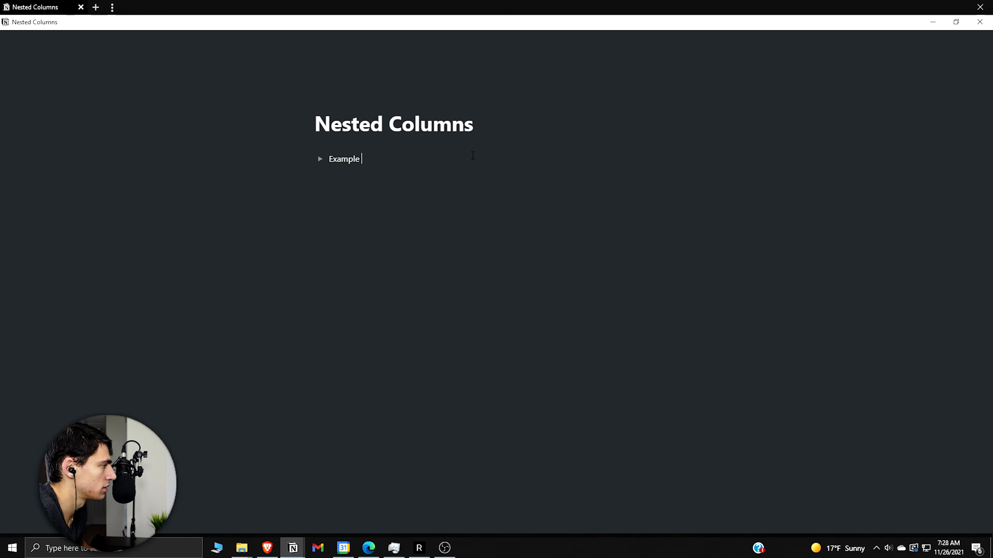
text(Nested )
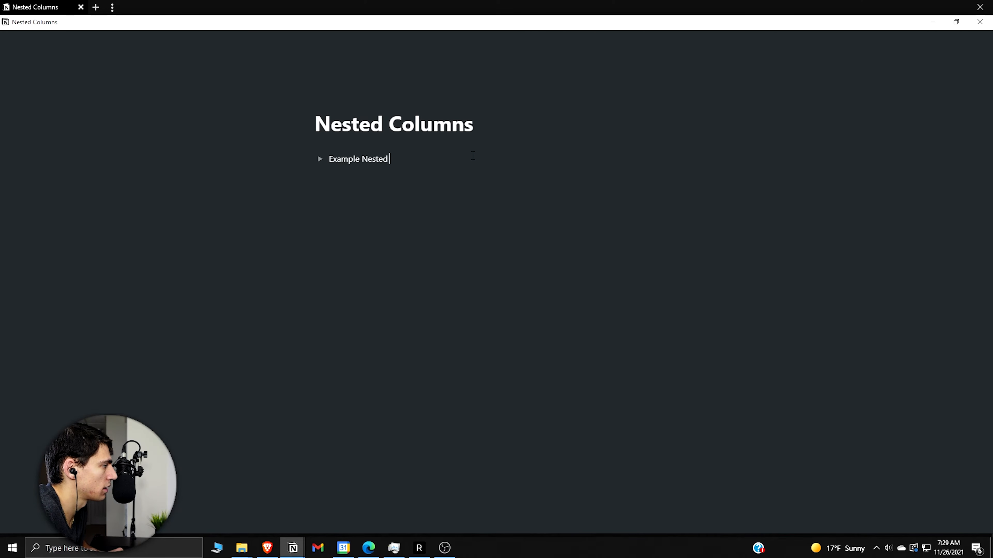
text(Column)
key(Return)
click(320, 159)
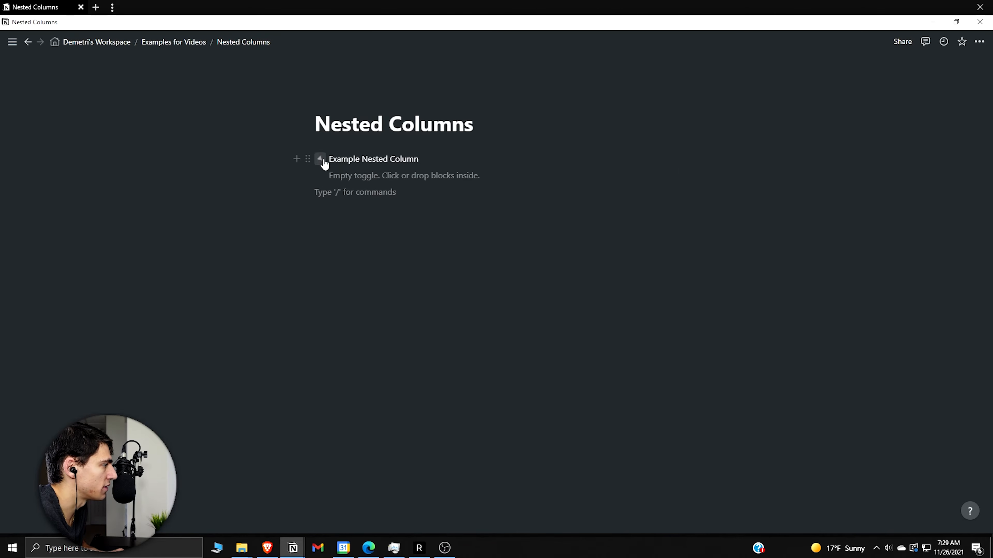
Step: Try to arrange the placeholder text "sdaffaf" into a column inside the toggle, and delete the text
key(Tab)
text(sdaffaf)
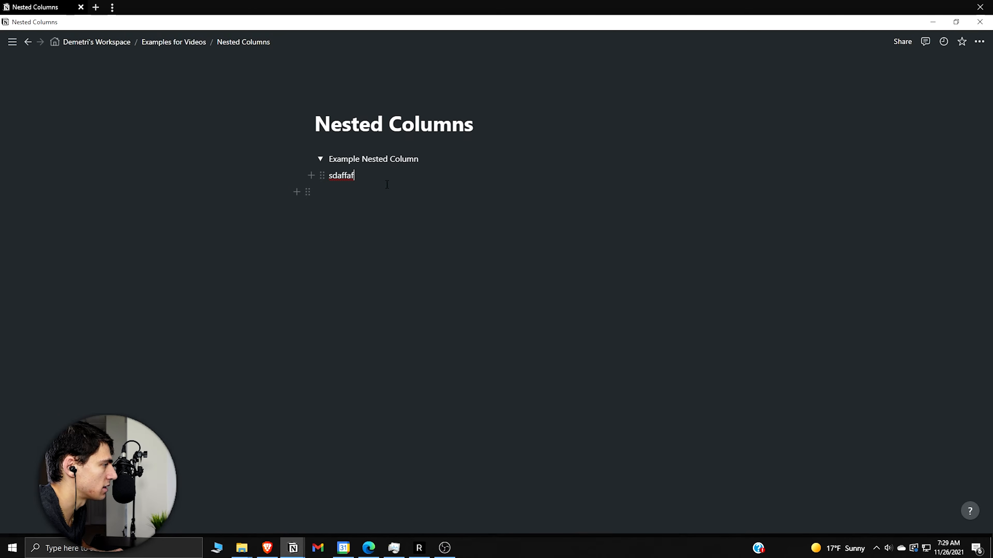
drag(322, 175, 358, 181)
click(355, 189)
double_click(346, 176)
key(BackSpace)
Step: Create an empty sub-page named "Nested Column" below the toggle
click(345, 200)
text(/page)
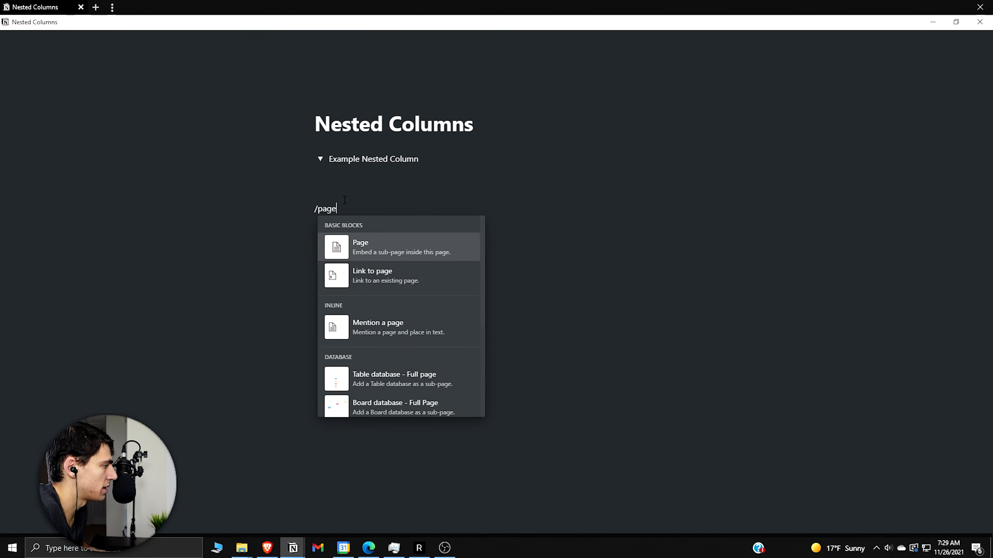
key(Return)
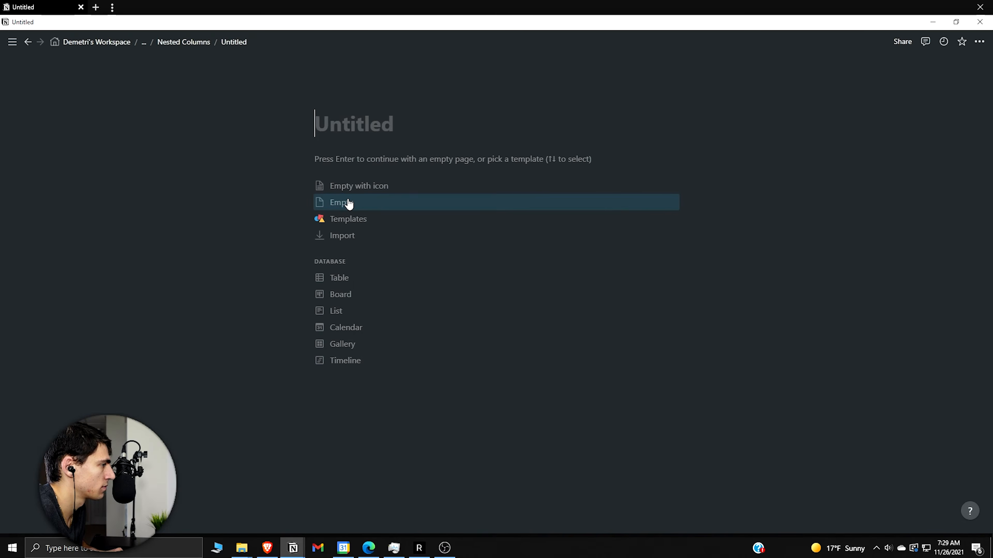
text(Hee)
key(BackSpace)
key(BackSpace)
key(BackSpace)
text(Nested Co)
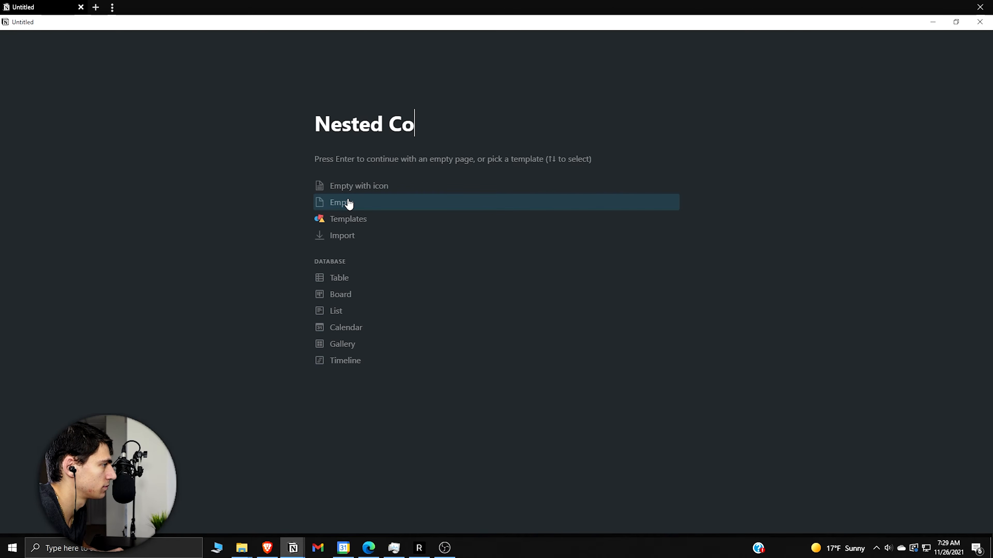
text(lumn)
key(Return)
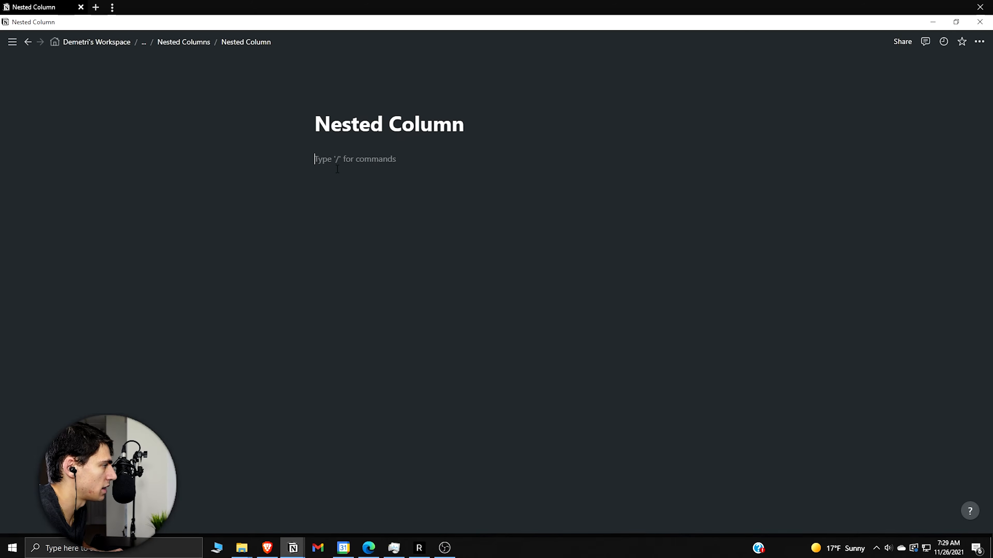
Step: Add a Heading 2 block reading "Heading example" to the Nested Column page
text(/)
key(BackSpace)
text(/h1)
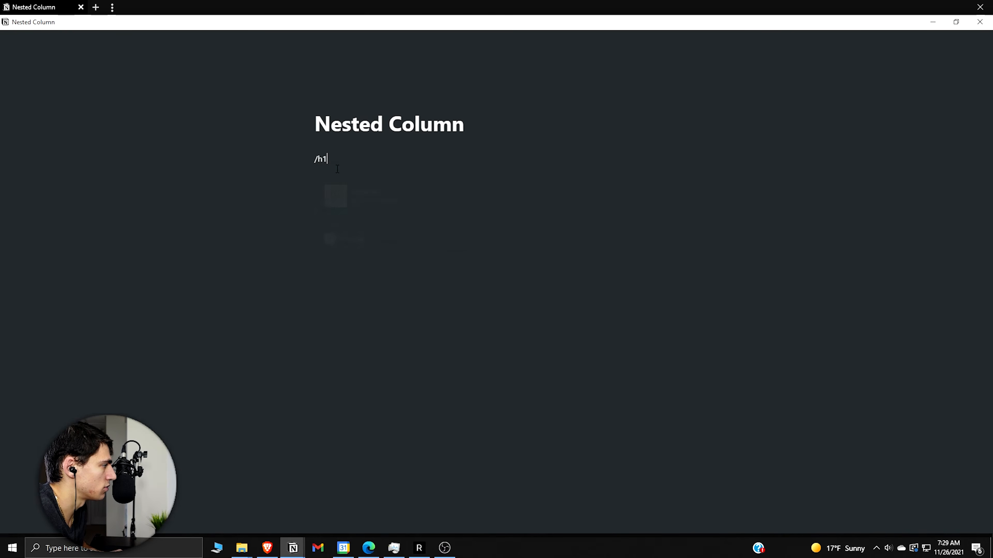
key(BackSpace)
text(h2)
key(Return)
text(Heading)
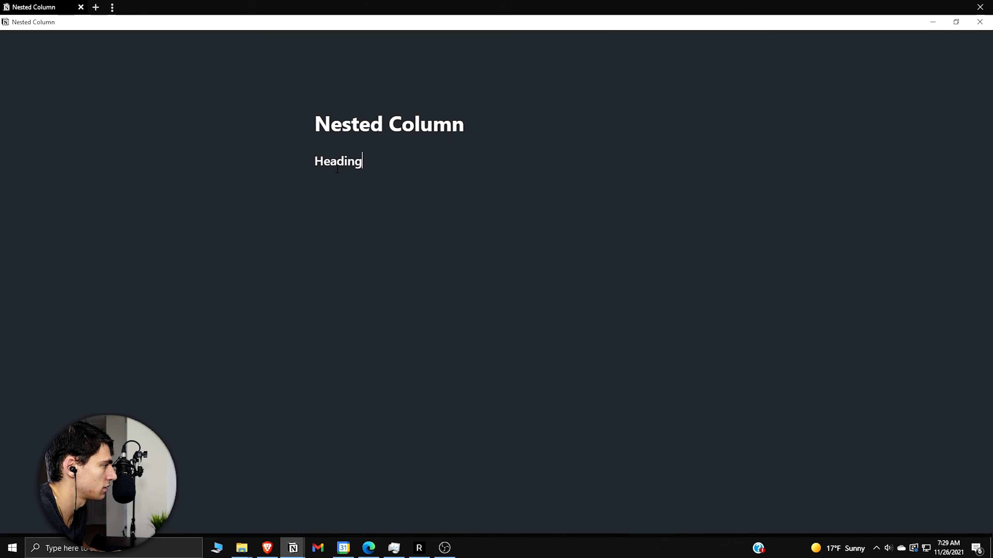
text( example)
Step: Add a second Heading 2 block reading "Heading Example" and place it in a column beside the first heading
key(Return)
text(/h2)
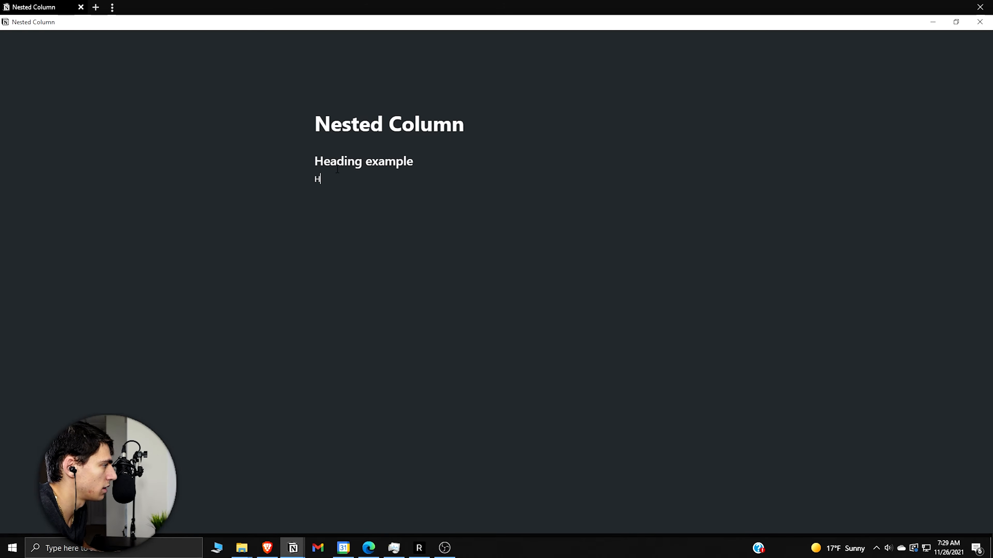
key(Return)
text(H)
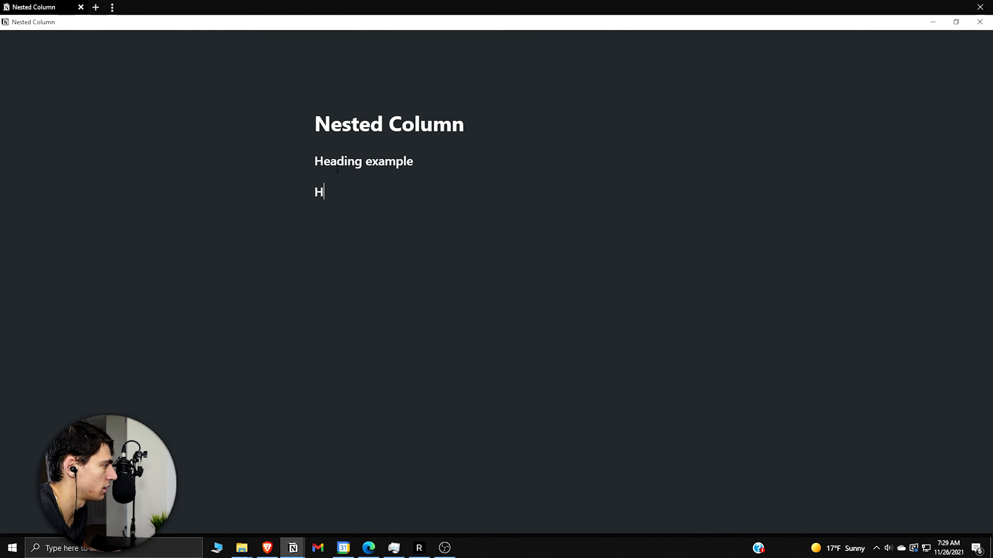
text(eading Example)
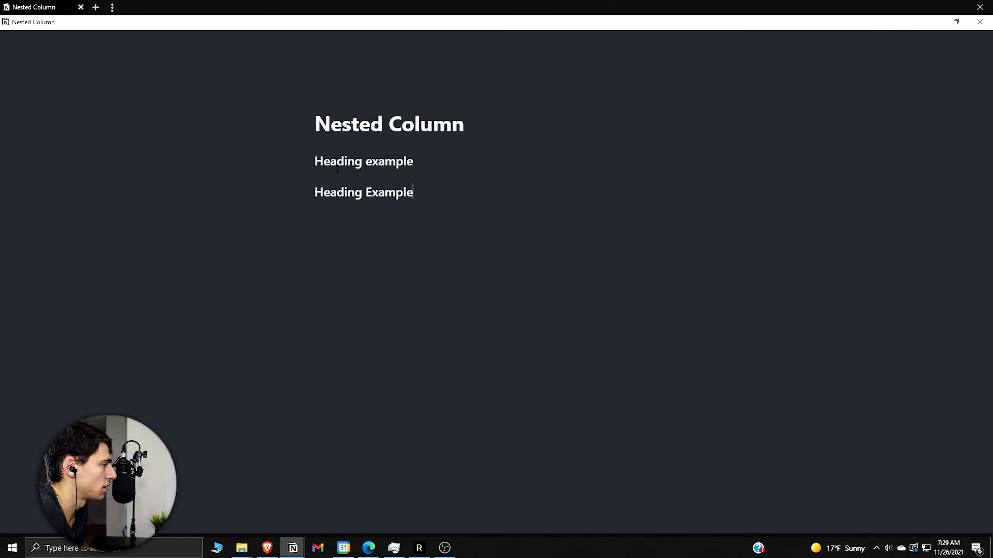
drag(307, 193, 697, 167)
Step: Add another Heading 2 block reading "Heading Example" under the first heading and move it into a third column
click(487, 204)
key(Return)
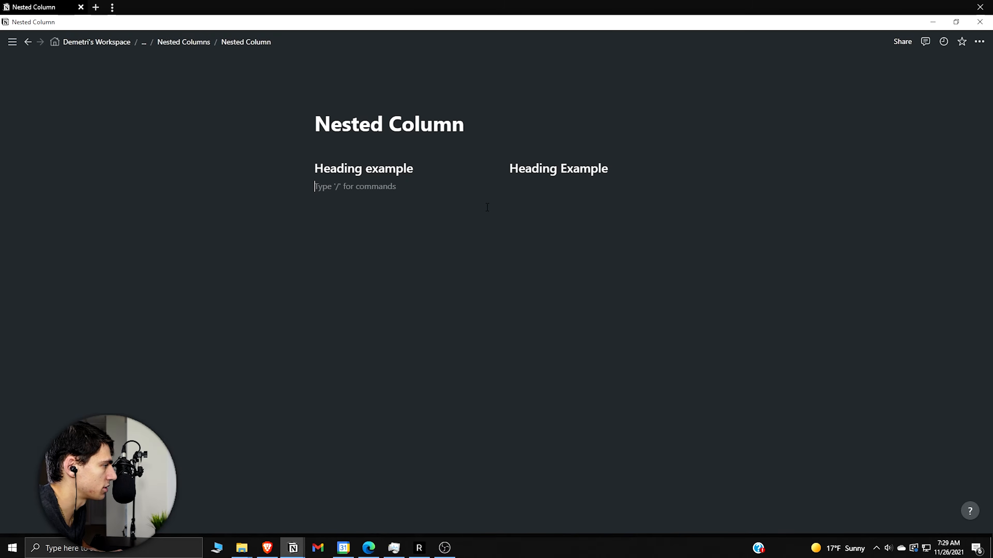
text(/he)
key(BackSpace)
text(2)
key(Return)
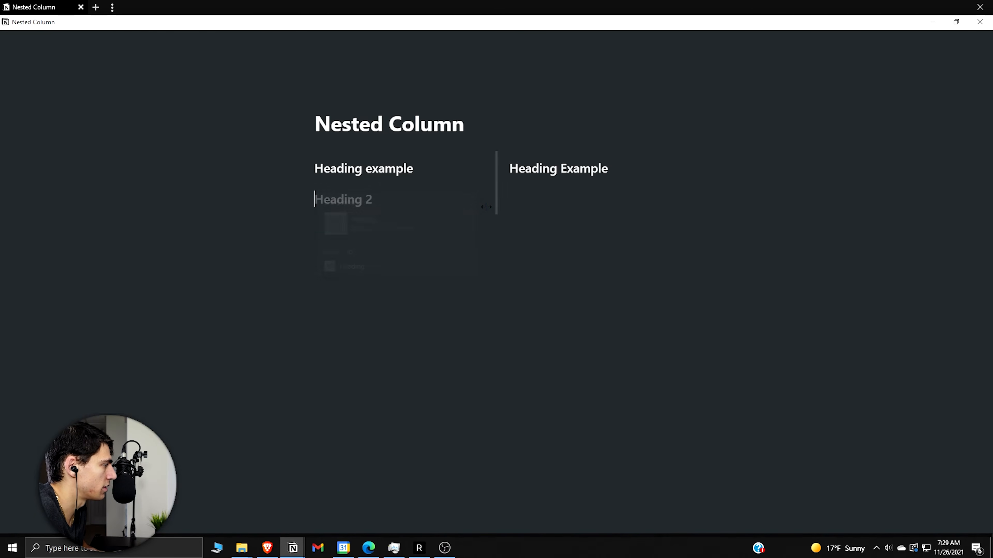
text(Heading Example)
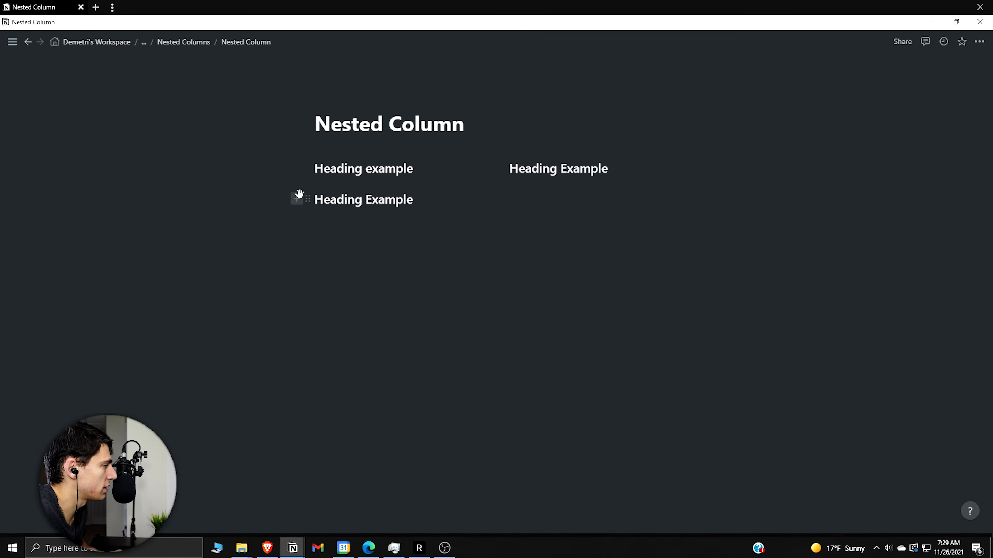
drag(304, 198, 698, 175)
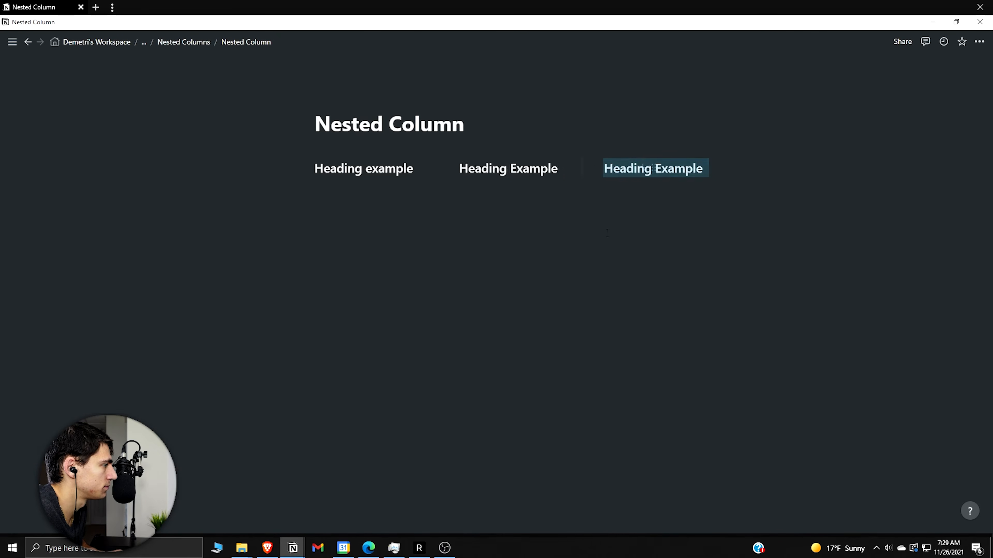
Step: Add a to-do item reading "Example" under the first column's heading
click(440, 198)
text(/to)
key(Return)
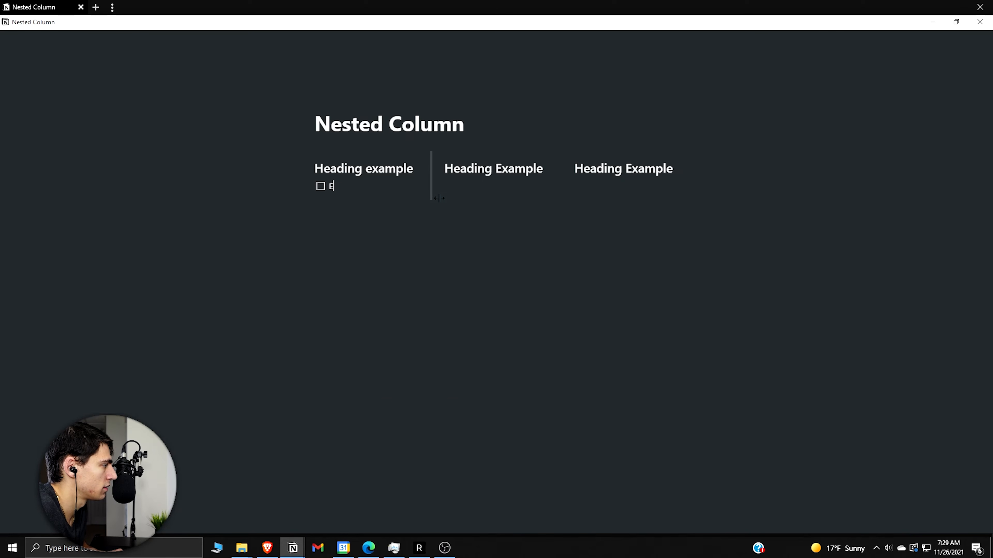
Step: Add a bulleted item reading "example" under the second and the third column's headings
click(470, 190)
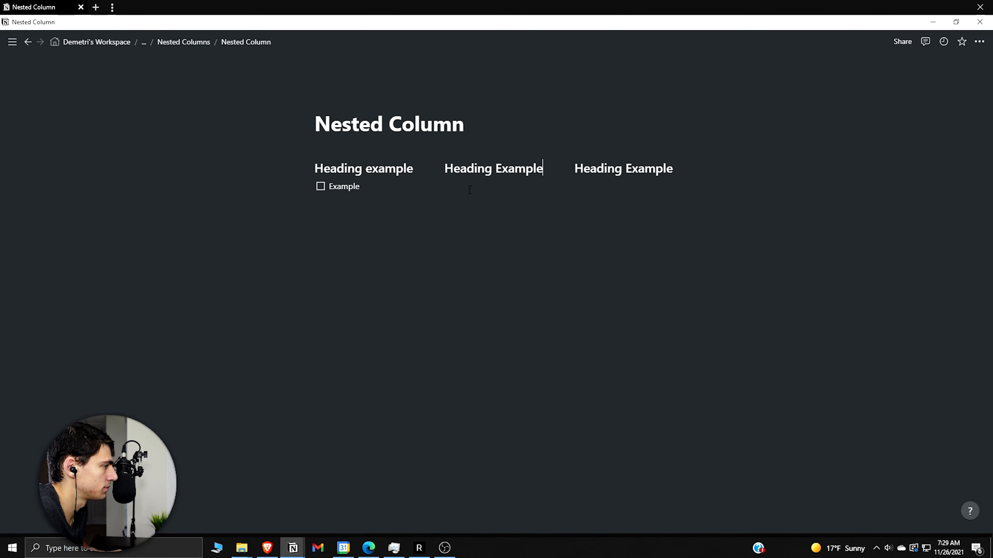
key(Return)
text(-)
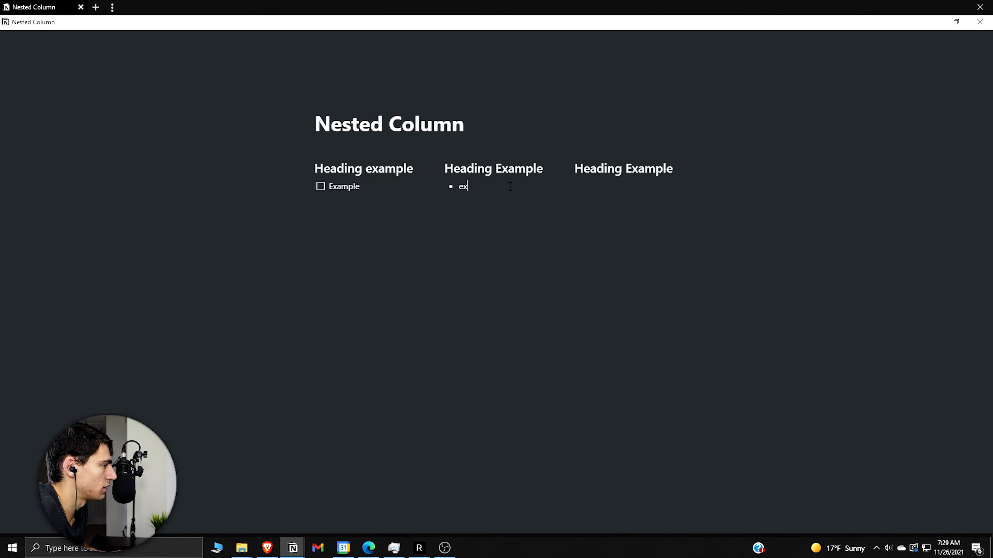
click(623, 190)
text(- ex)
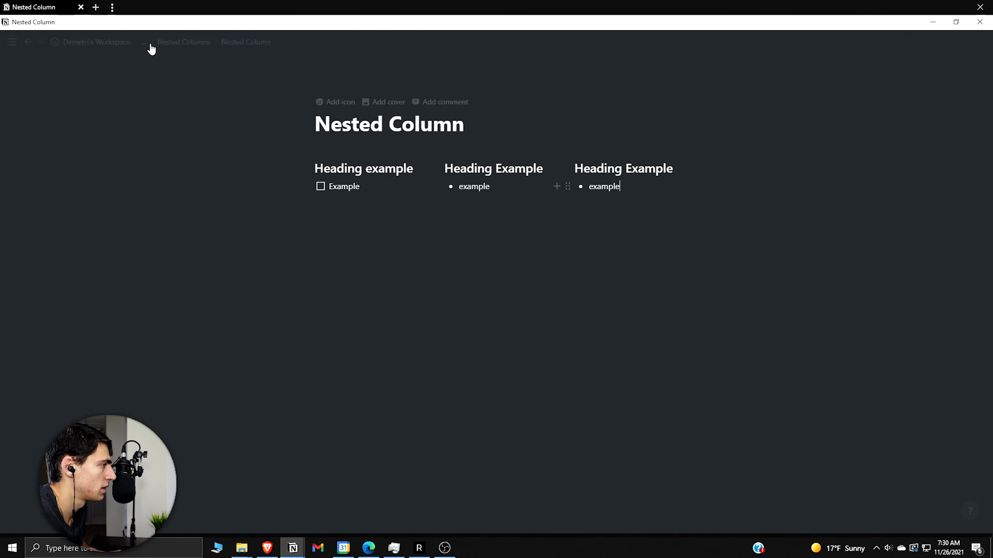
Step: Return to the Nested Columns page and move the Nested Column sub-page inside the Example Nested Column toggle
click(168, 41)
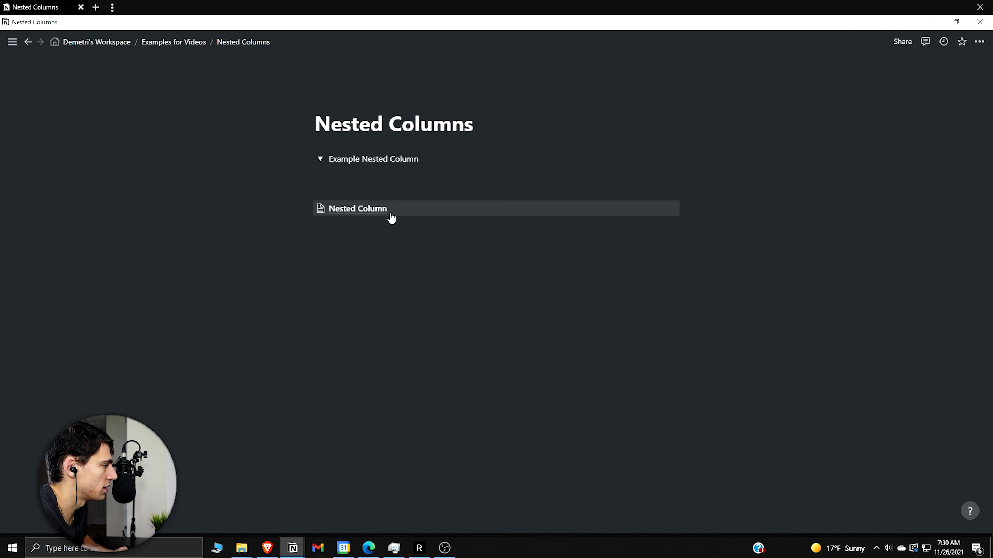
drag(351, 215, 352, 177)
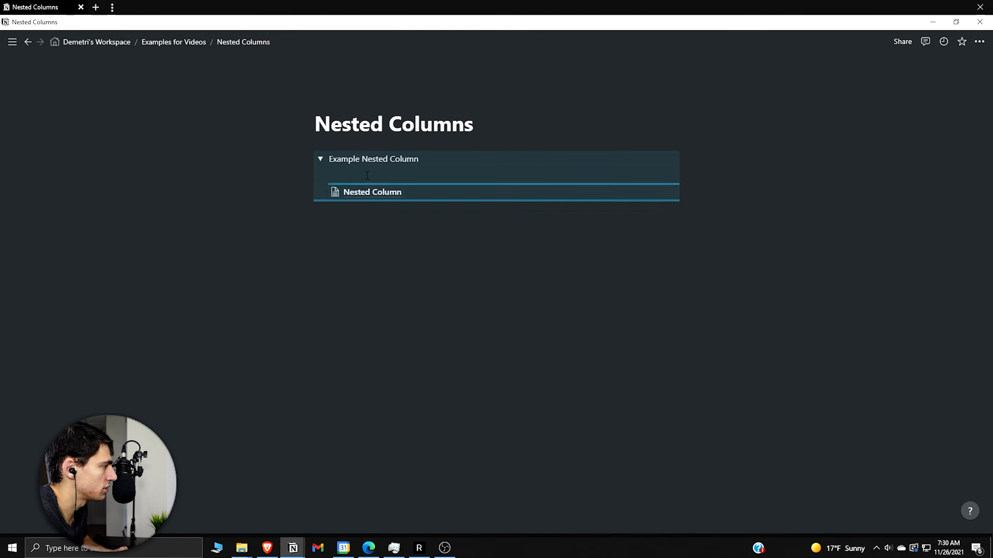
Step: Turn the Nested Column sub-page inside the Example Nested Column toggle into text
right_click(367, 198)
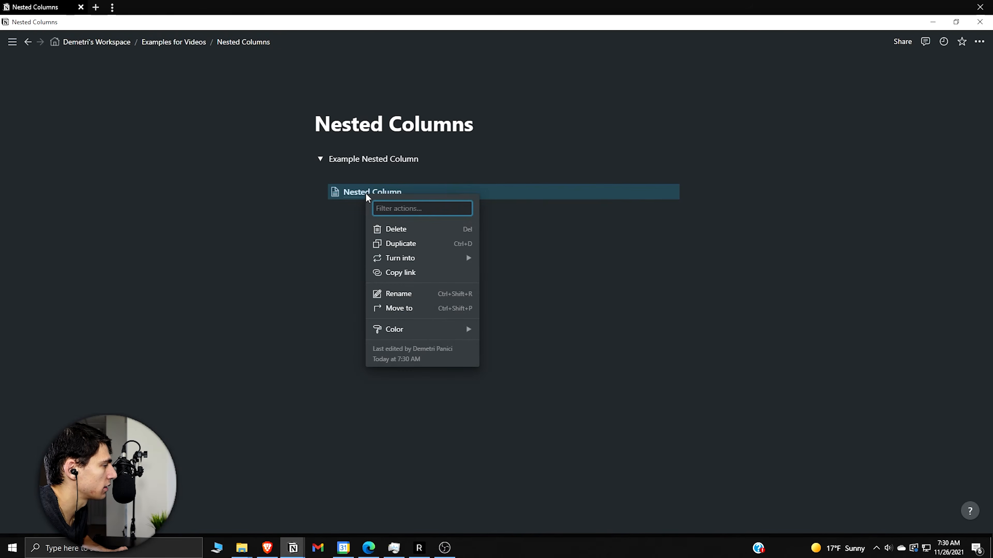
key(Escape)
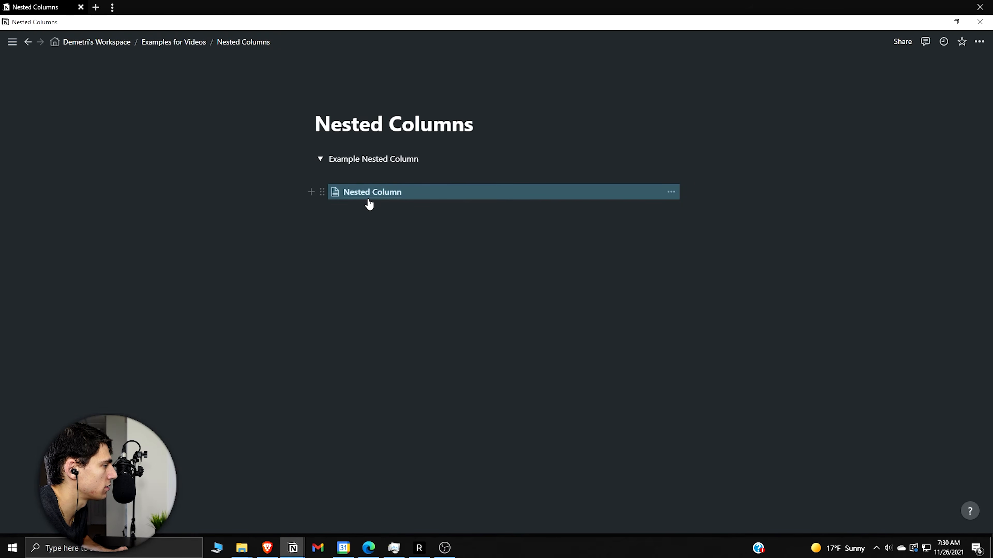
right_click(371, 192)
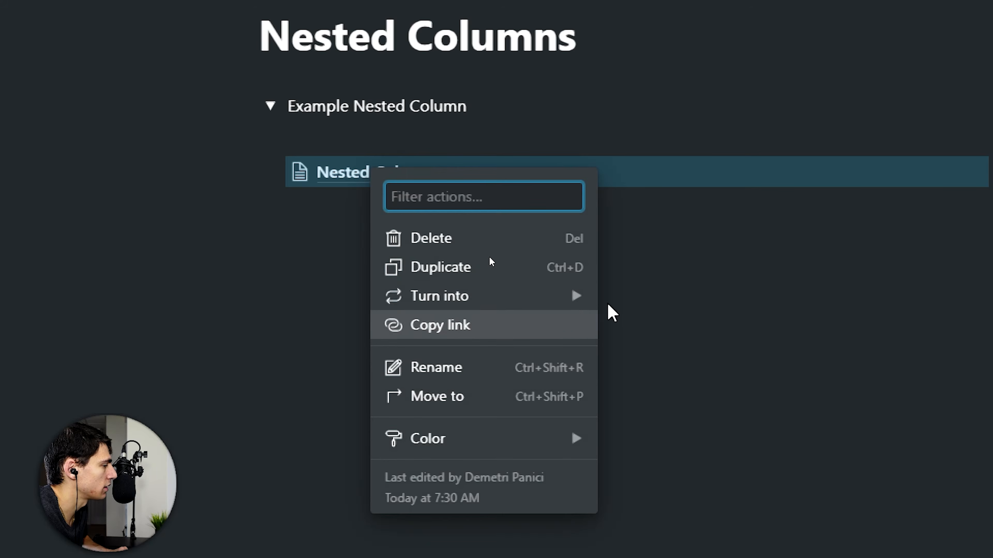
mouse_move(567, 296)
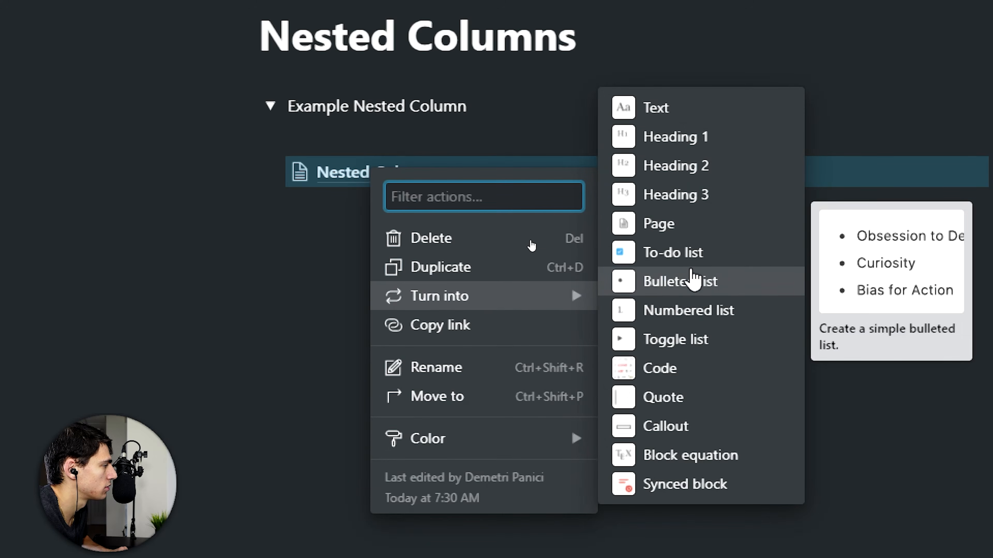
click(674, 105)
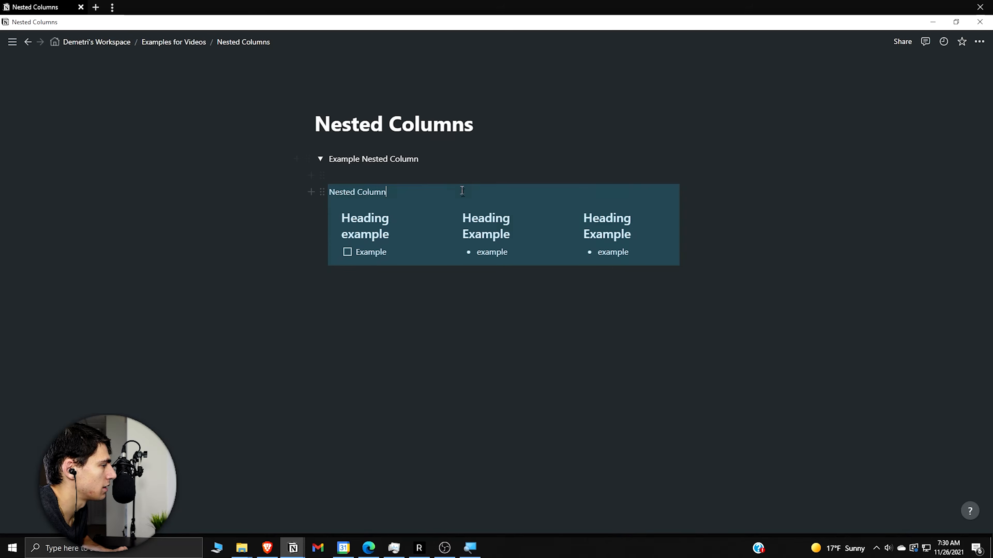
click(462, 191)
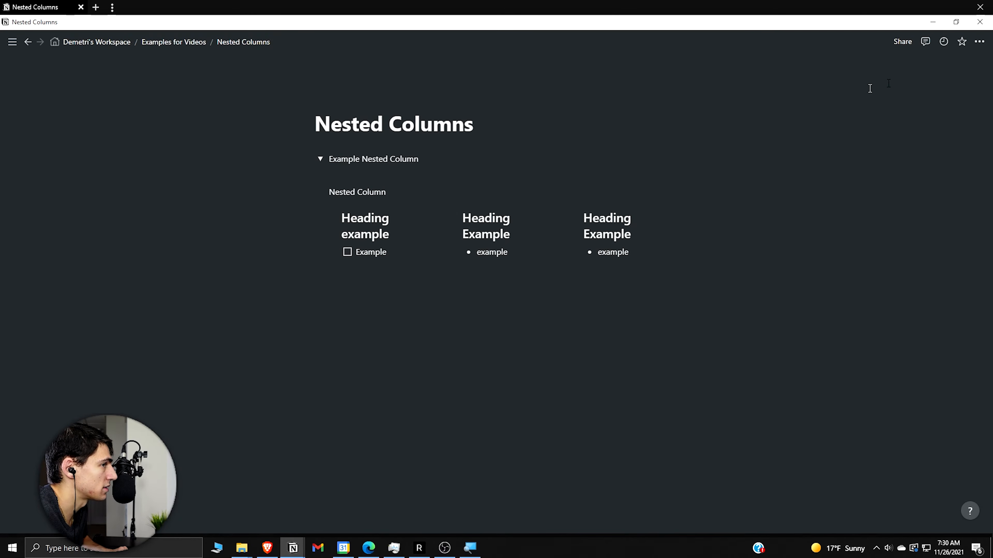
Step: Switch the Nested Columns page to full width
click(979, 41)
click(973, 130)
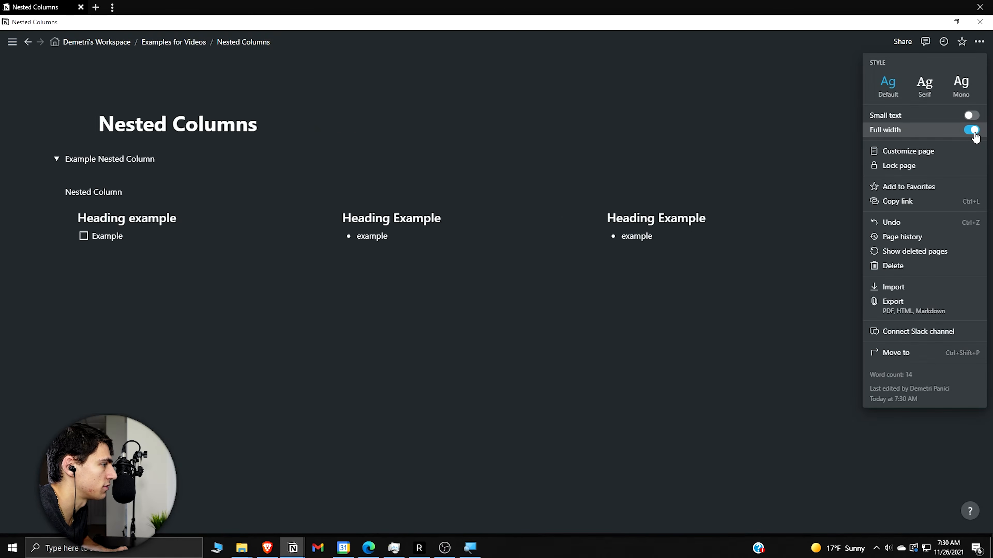
click(521, 334)
Step: Delete the blank line and the leftover "Nested Column" text above the columns, and check the toggle by collapsing and reopening it
click(194, 179)
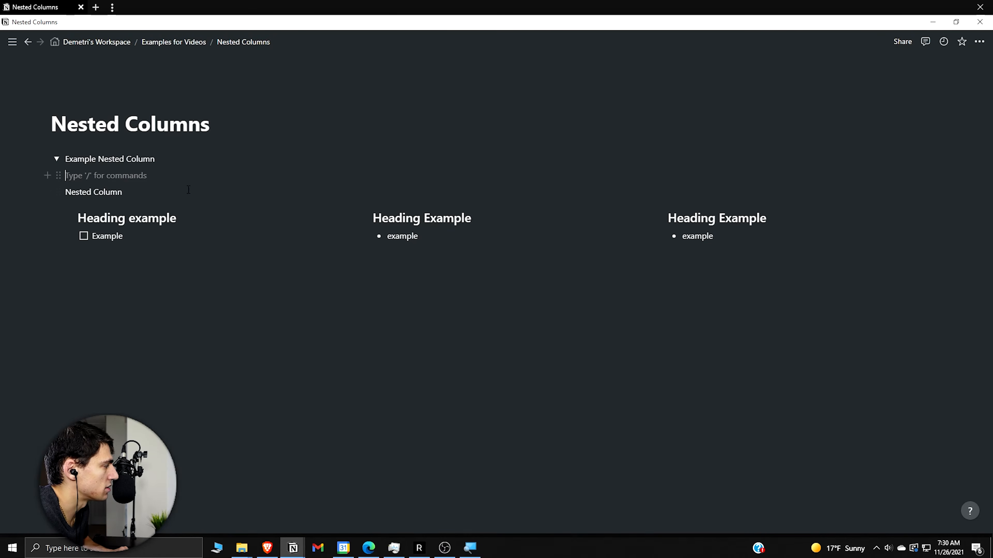
click(159, 202)
key(ctrl+a)
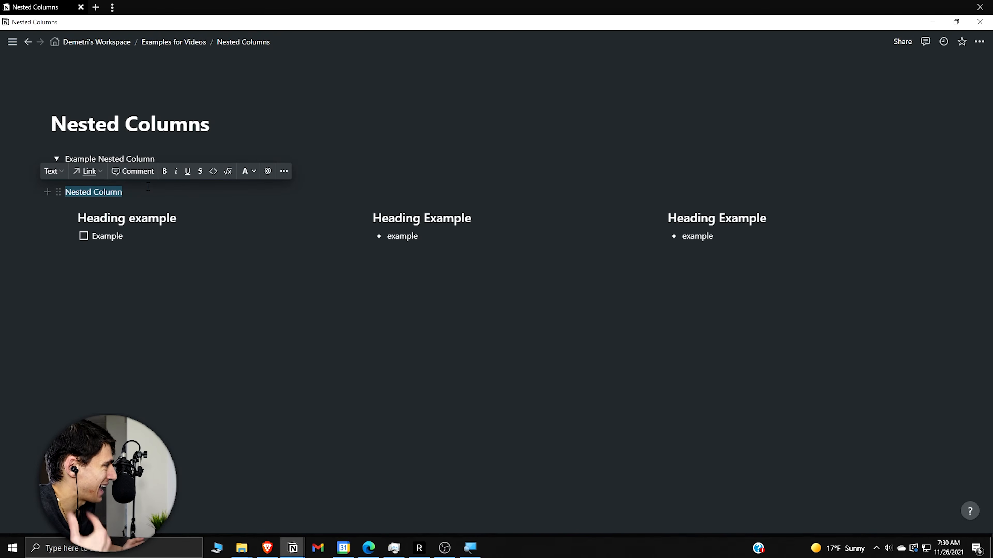
key(ctrl+shift+Up)
key(BackSpace)
key(BackSpace)
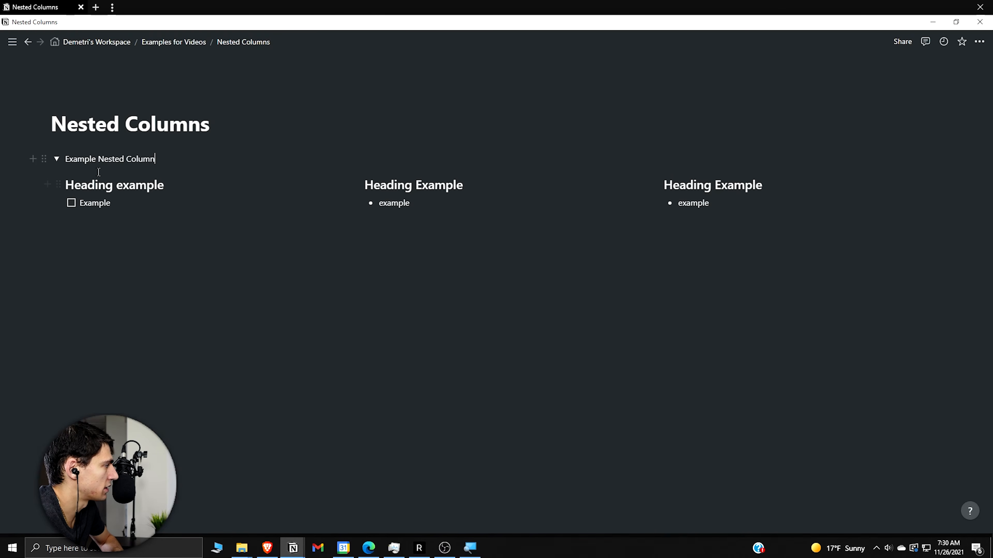
click(55, 159)
click(56, 159)
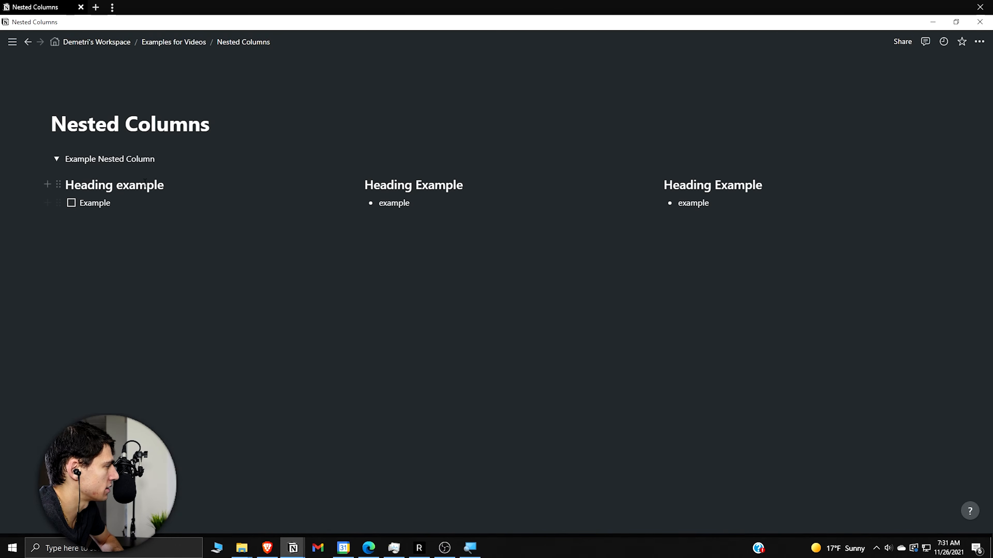
Step: Undo the removal of the "Nested Column" text line and try deleting it again above the toggle's columns
key(ctrl+z)
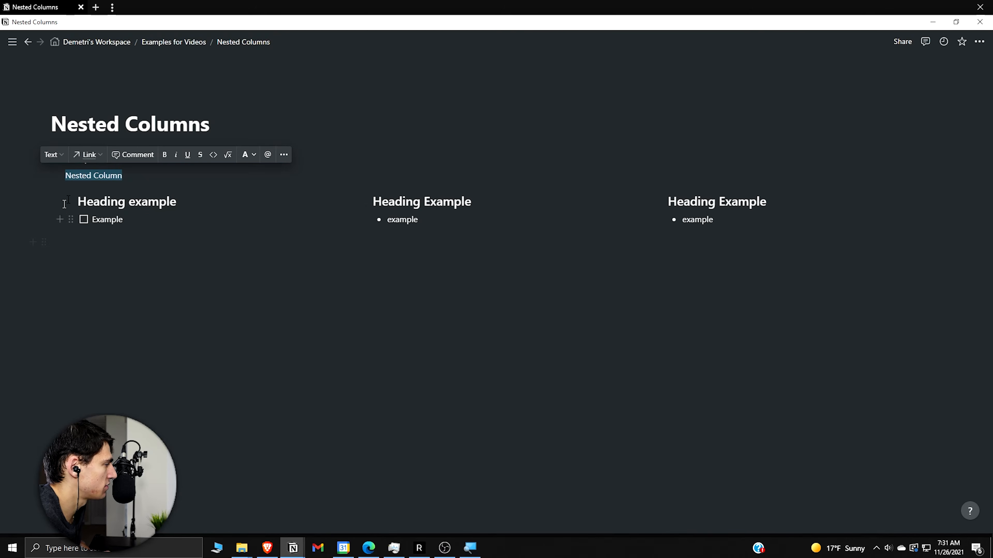
click(213, 124)
triple_click(107, 177)
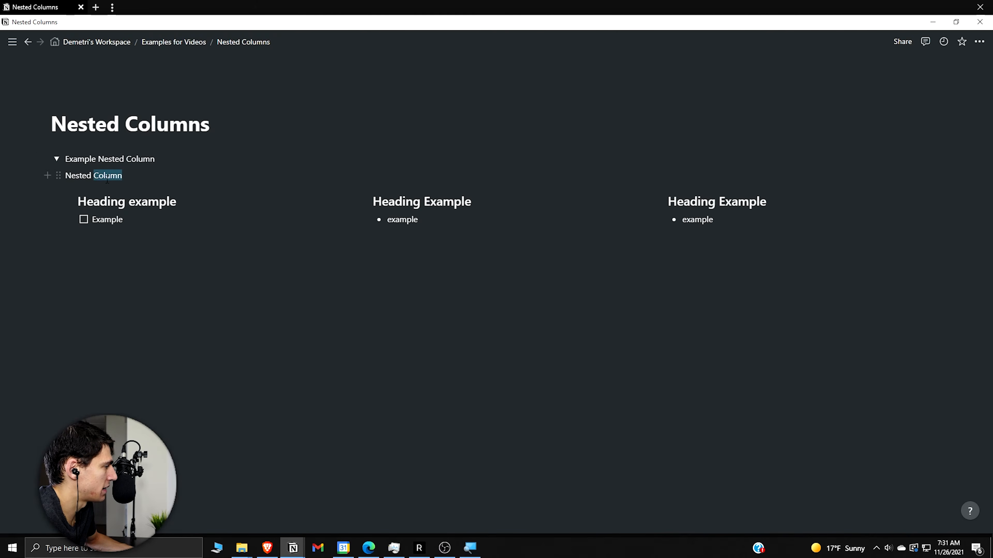
key(BackSpace)
key(ctrl+z)
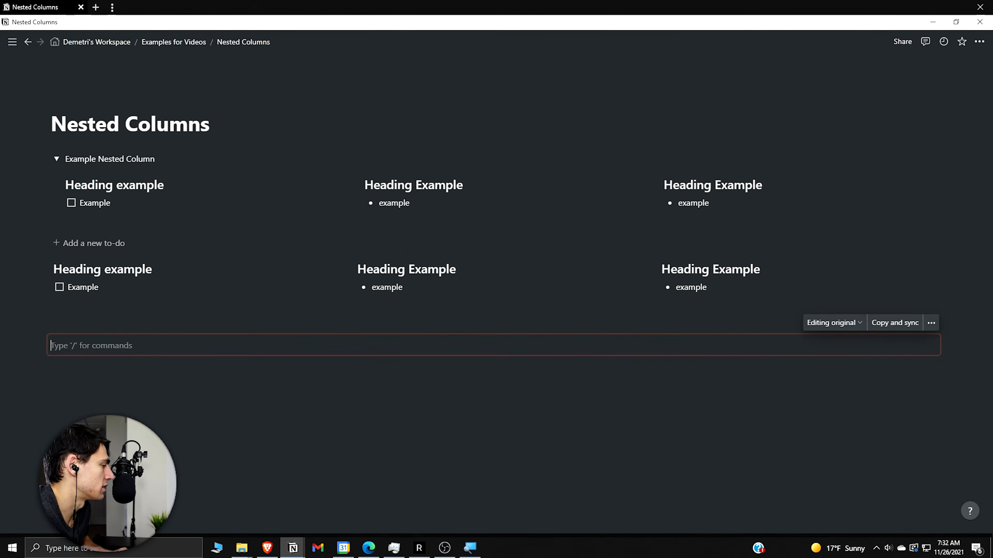
Step: Create a new untitled sub-page below the empty synced block at the end of the page
click(313, 364)
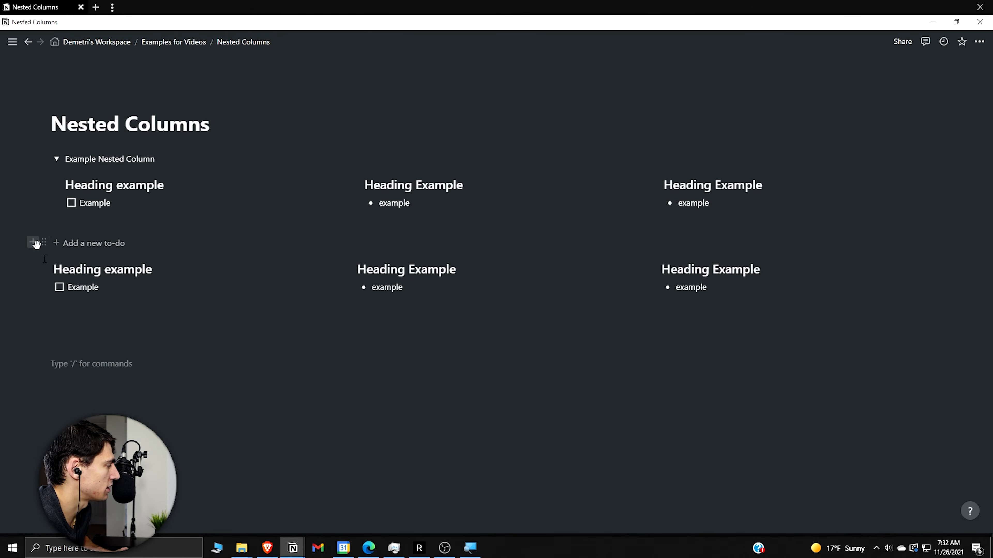
click(114, 319)
click(210, 422)
text(/page)
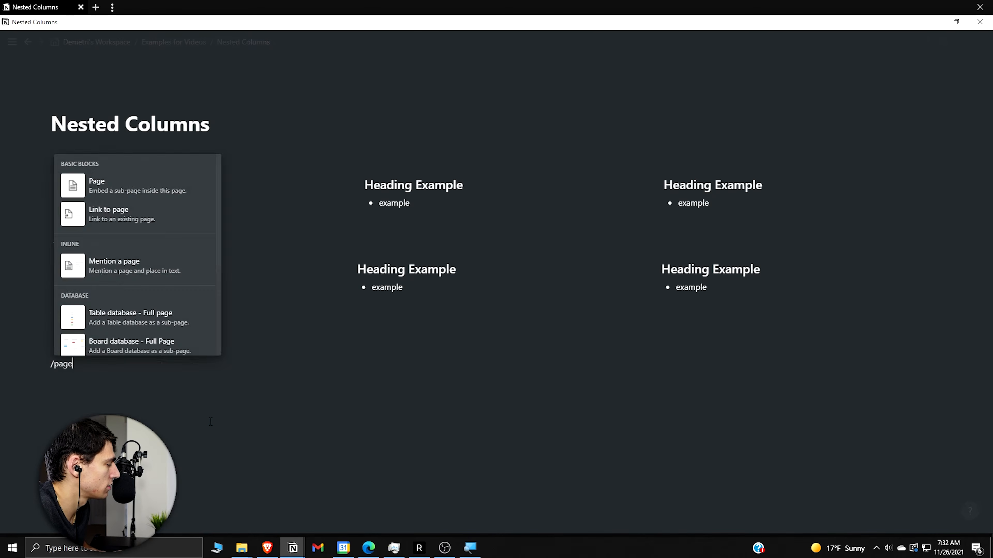
key(BackSpace)
key(BackSpace)
text(/page)
key(Return)
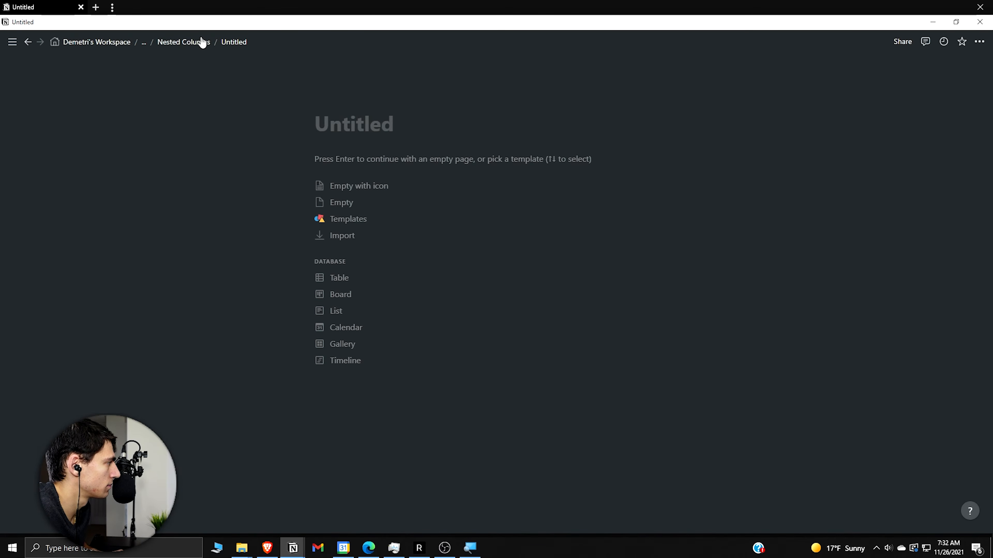
Step: Move the "Add a new to-do" template button into the untitled sub-page and generate its three heading columns there
click(199, 41)
drag(45, 241, 57, 385)
click(83, 367)
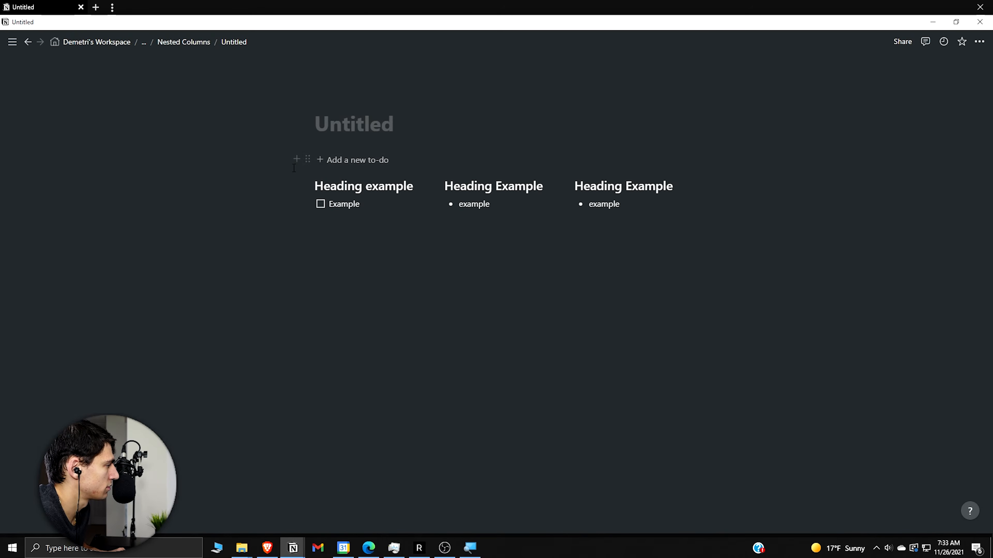
Step: Move the "Add a new to-do" template button back to the Nested Columns page, above the lower set of heading columns
drag(303, 159, 201, 46)
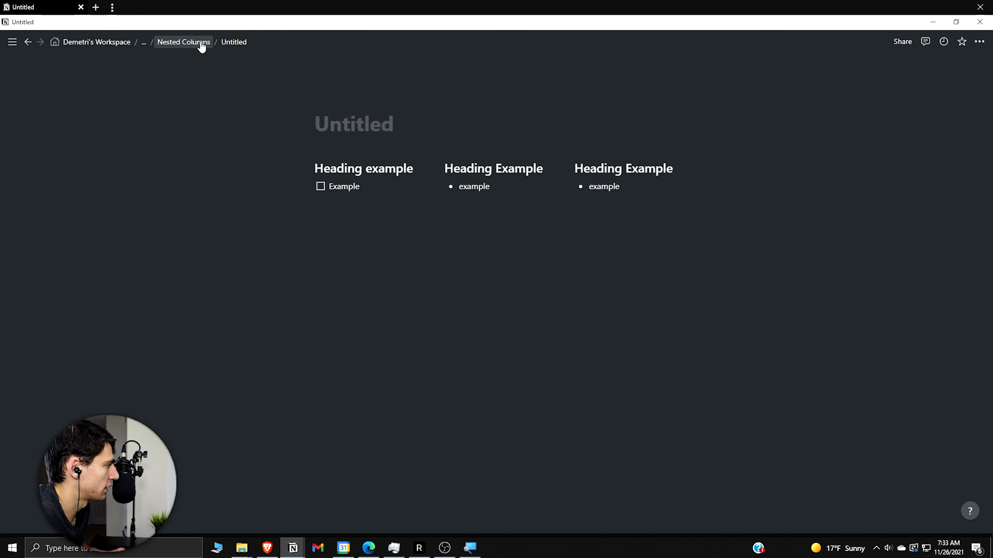
click(202, 46)
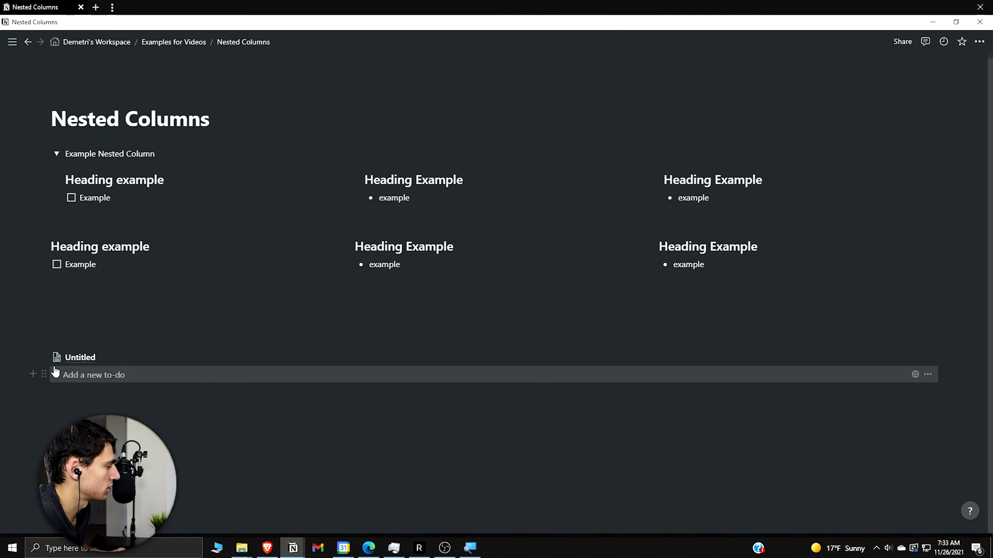
drag(43, 374, 122, 226)
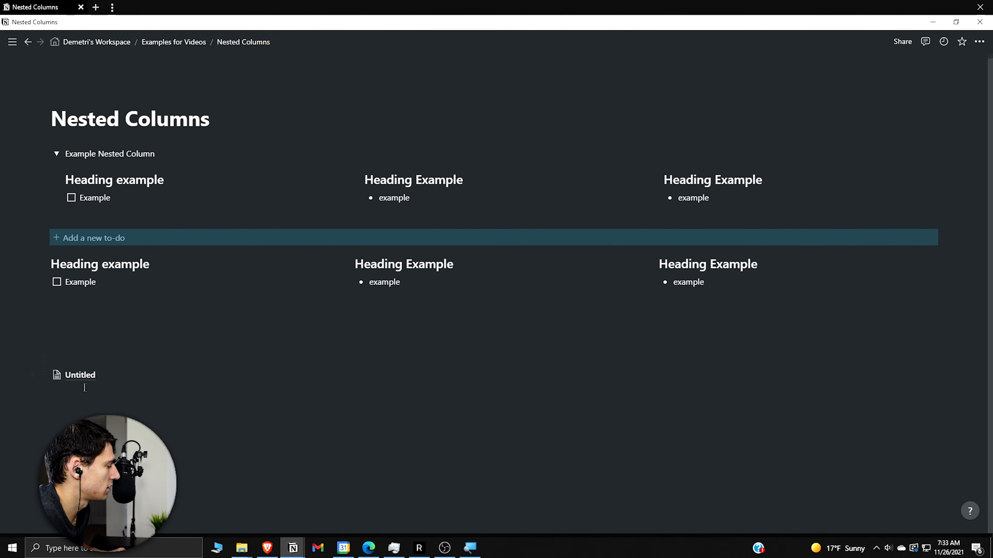
Step: Move the untitled sub-page into the synced block and turn it into text
drag(44, 372, 65, 343)
click(78, 327)
right_click(83, 356)
mouse_move(186, 428)
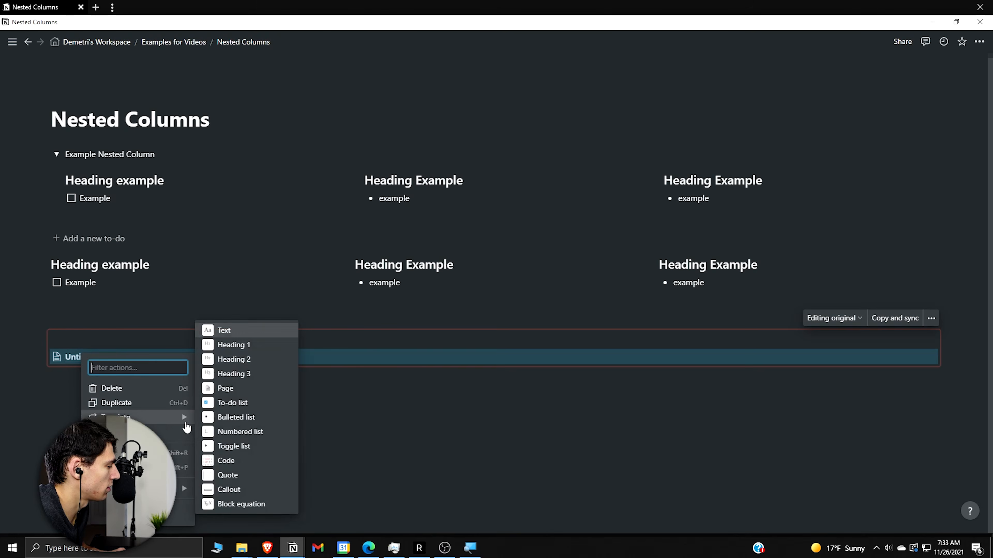
click(226, 330)
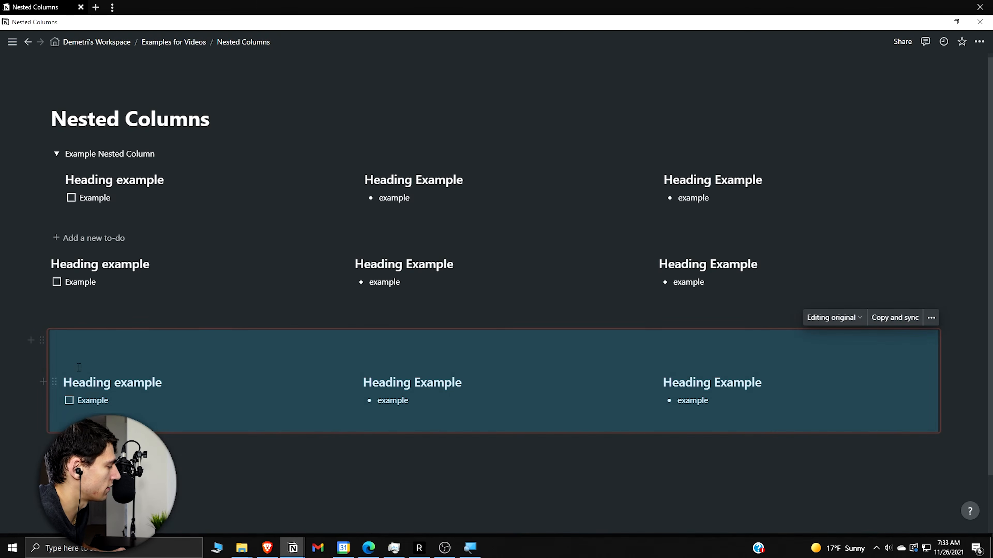
Step: Delete the extra blank line above the columns in the synced block so the columns are no longer indented
click(98, 345)
key(BackSpace)
key(BackSpace)
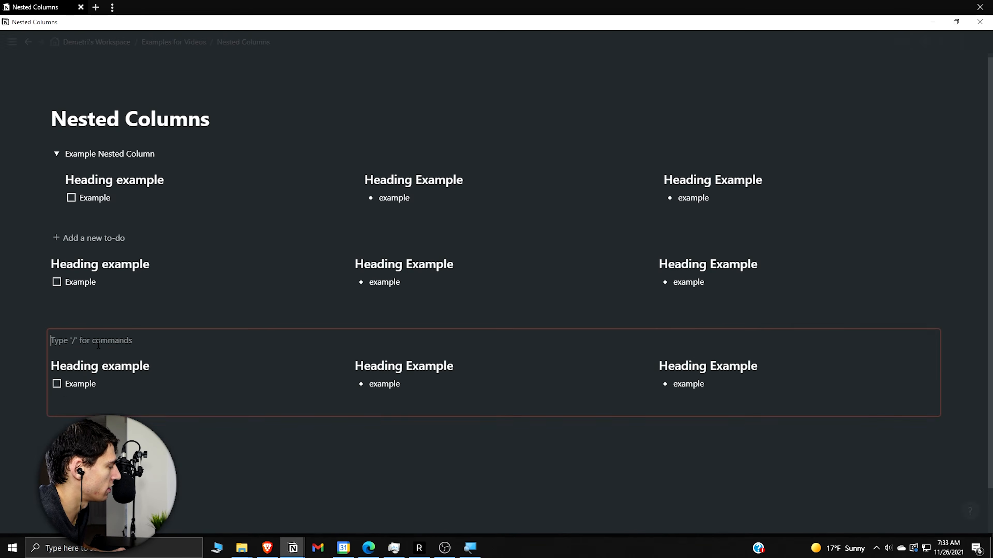